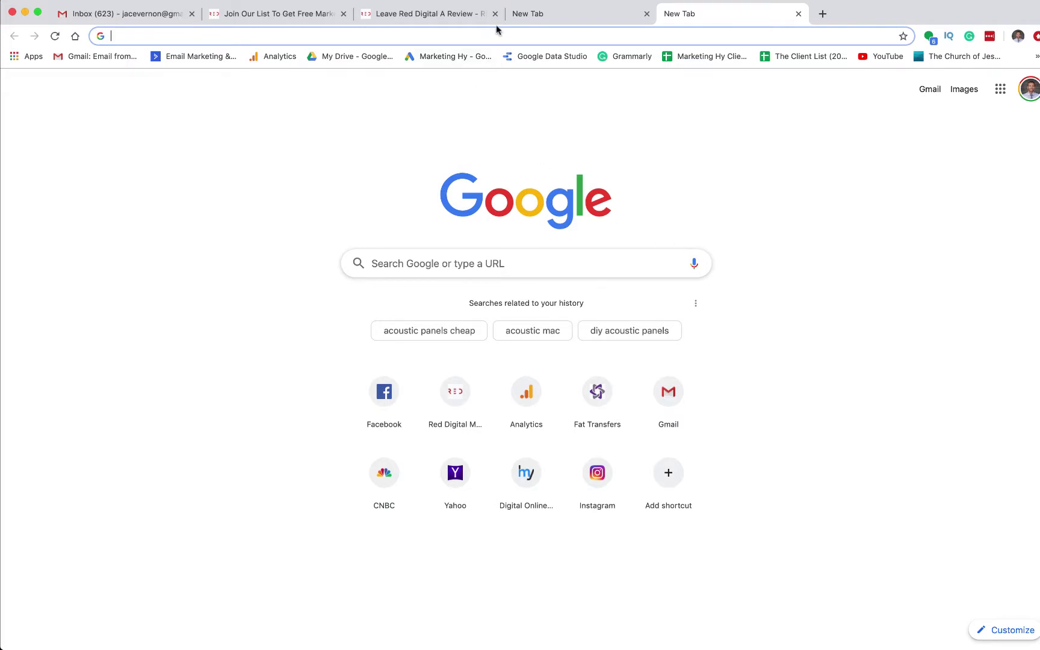
# Open the review page reddmg.com/review/ in a new browser tab
pyautogui.click(302, 17)
pyautogui.click(405, 16)
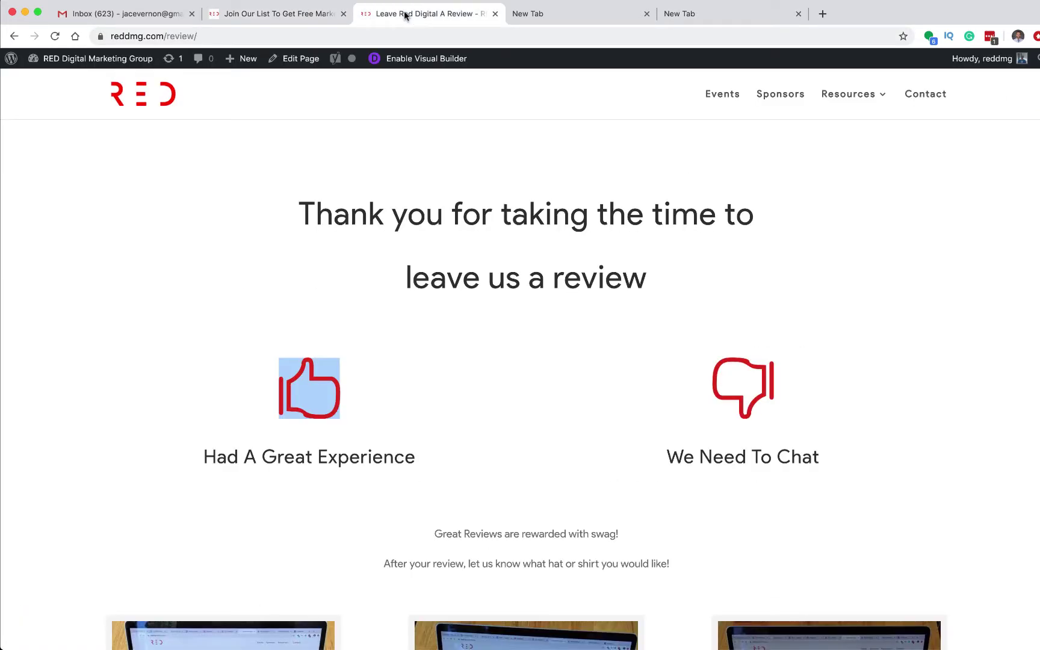
pyautogui.click(316, 36)
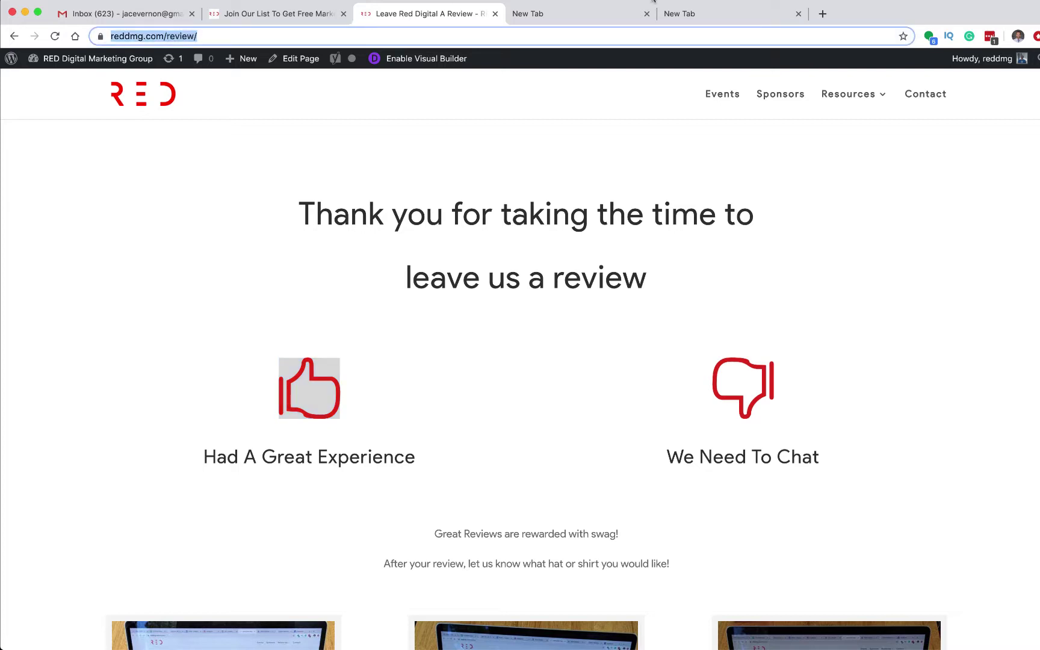
pyautogui.click(819, 14)
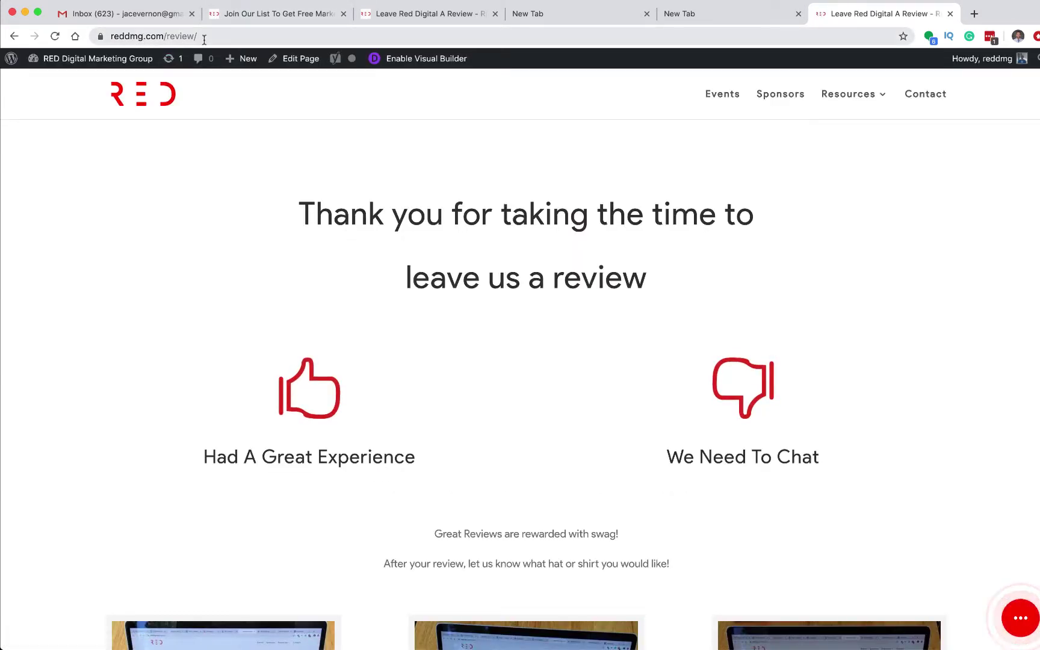
# Examine the review page's thank-you heading, the two feedback options, the swag offer and the footer links
pyautogui.scroll(-3, 461, 278)
pyautogui.scroll(-8, 461, 278)
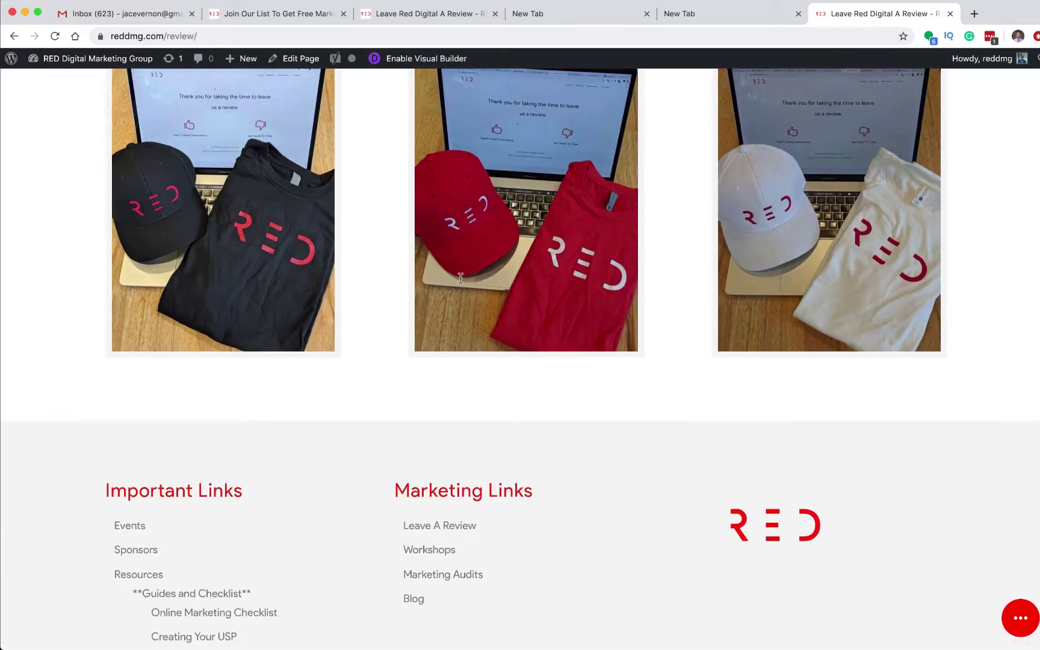
pyautogui.scroll(10, 460, 278)
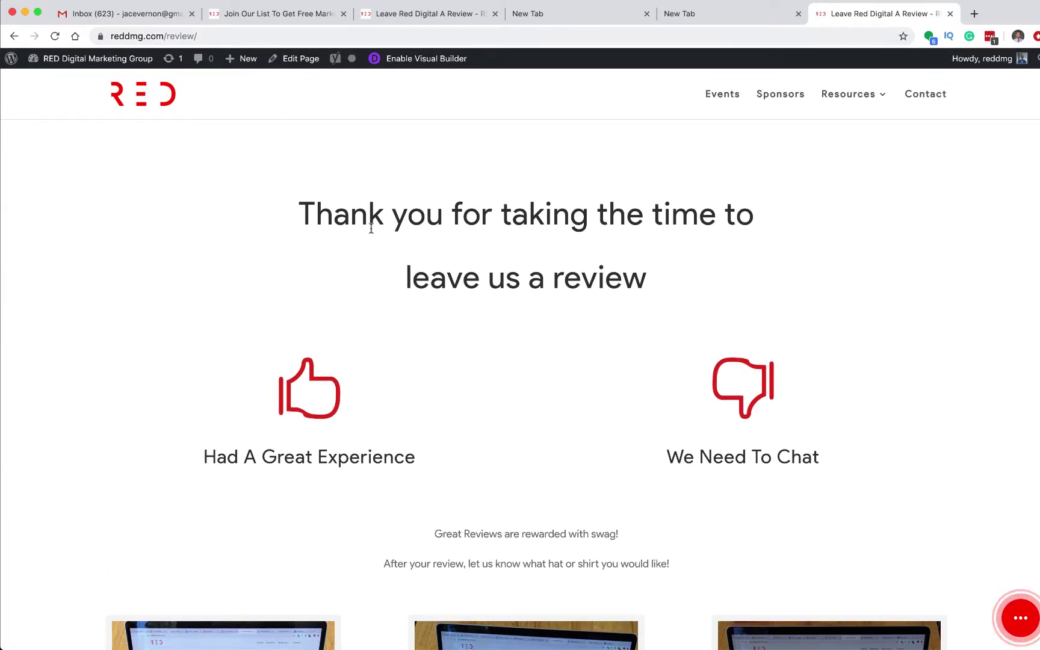
pyautogui.scroll(-3, 540, 248)
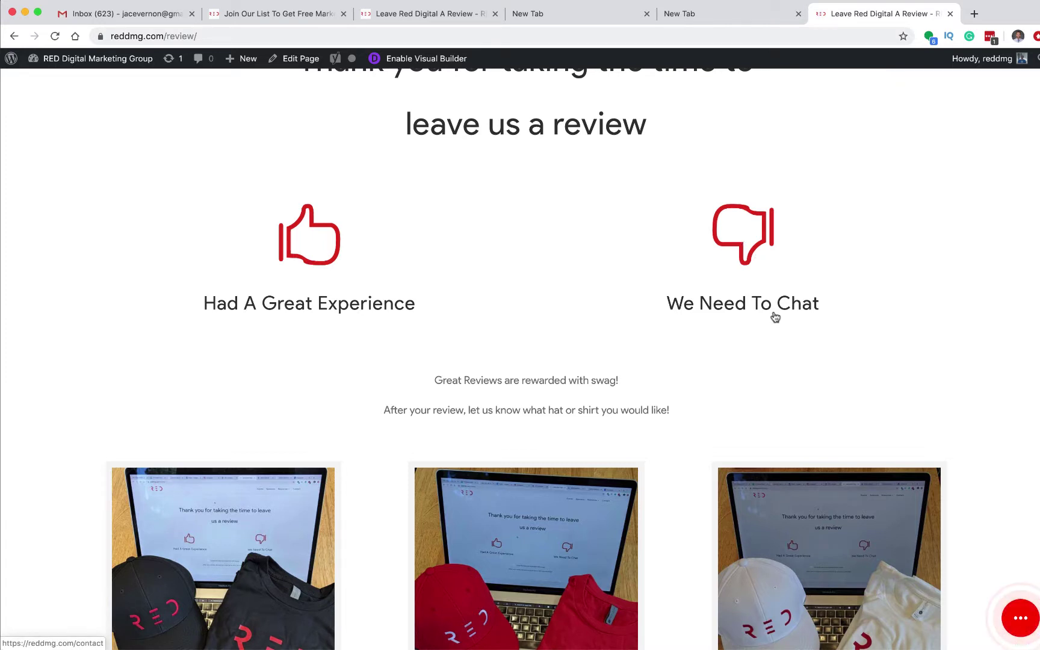
pyautogui.scroll(-3, 506, 339)
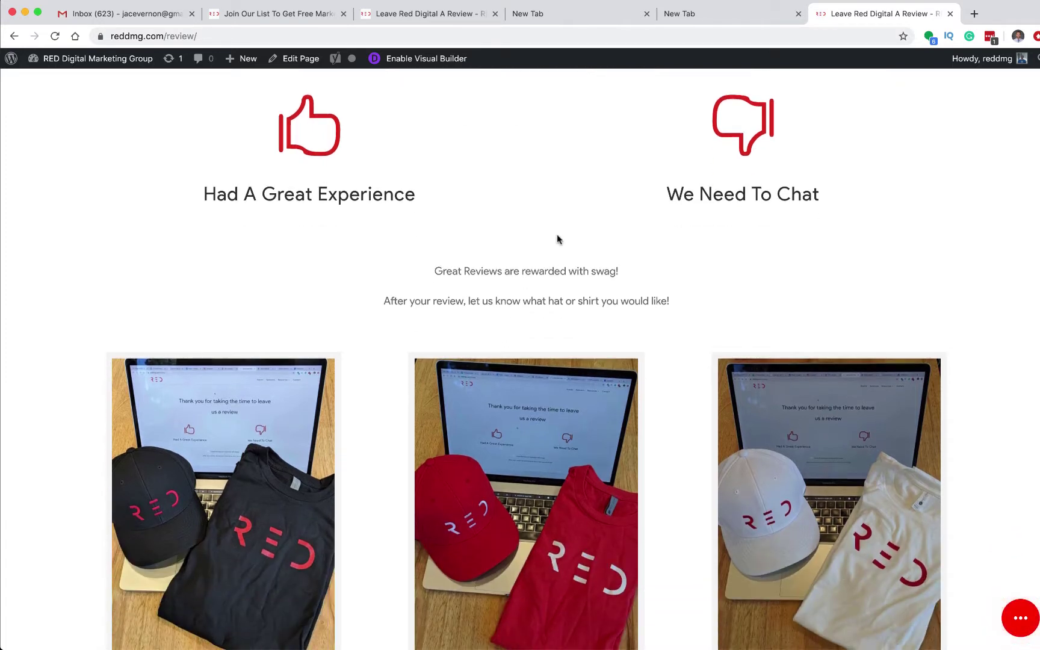
pyautogui.scroll(6, 430, 421)
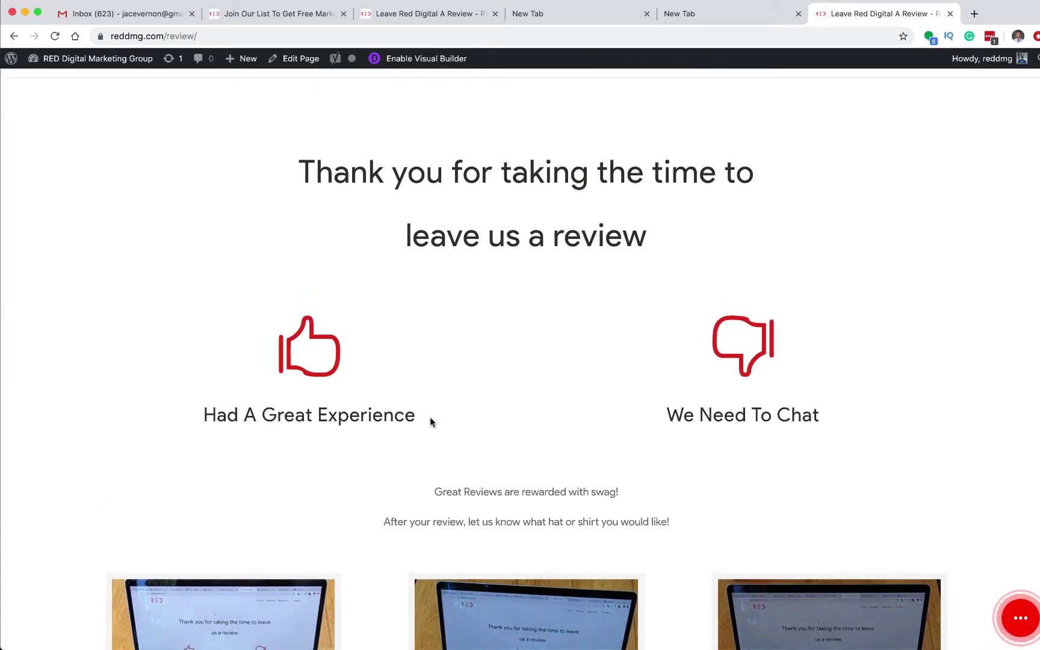
pyautogui.scroll(1, 430, 421)
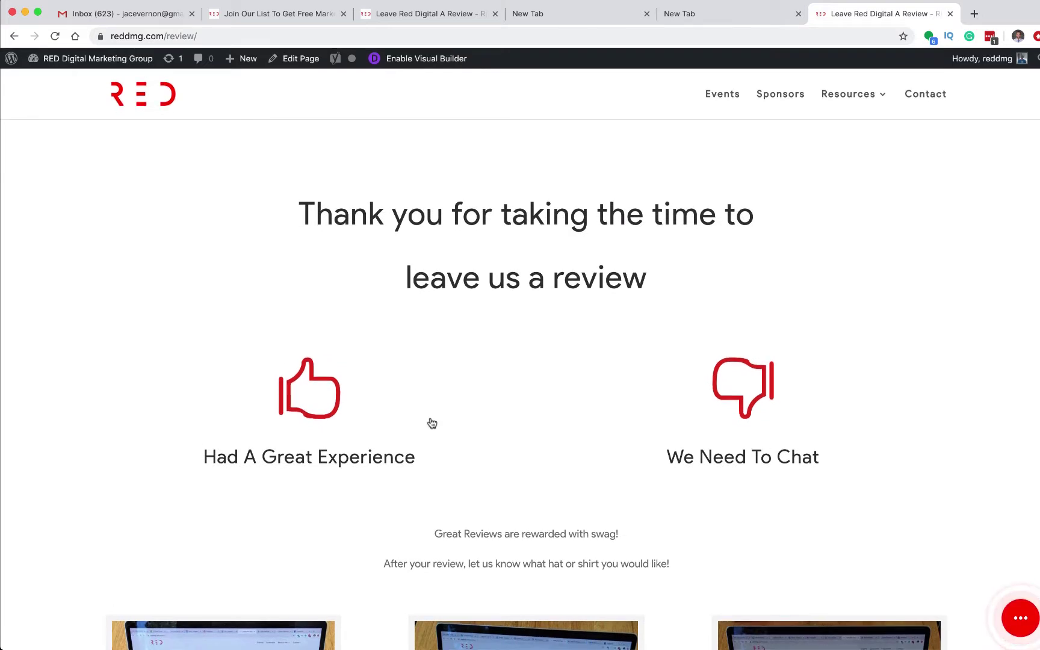
# Test both feedback links: open and cancel the Google review form from "Had A Great Experience", and open the contact form from "We Need To Chat"
pyautogui.click(330, 397)
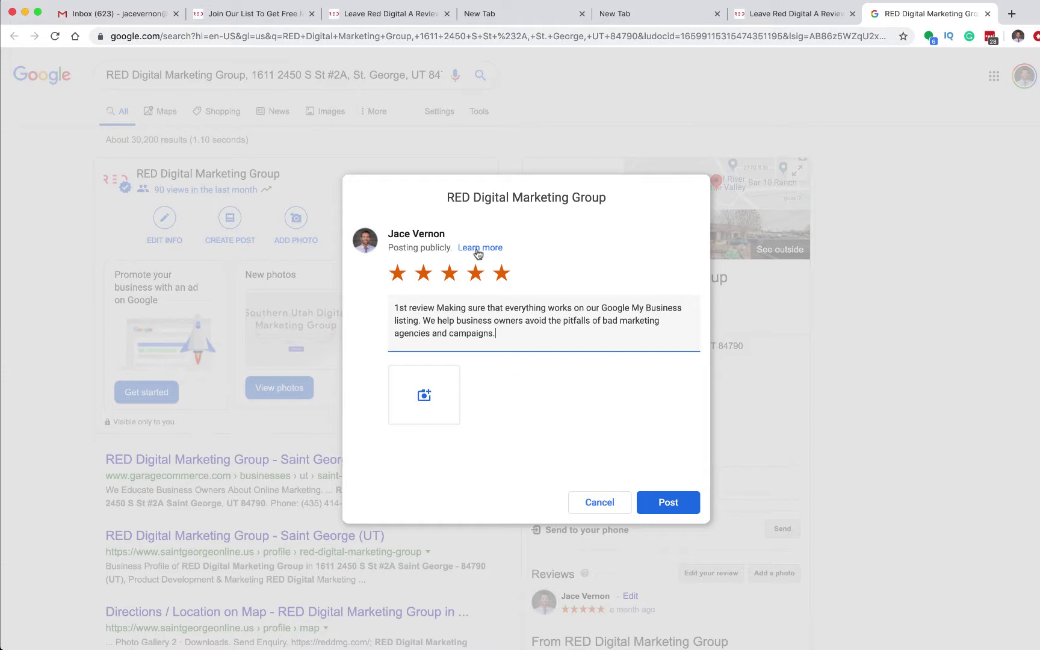
pyautogui.click(591, 503)
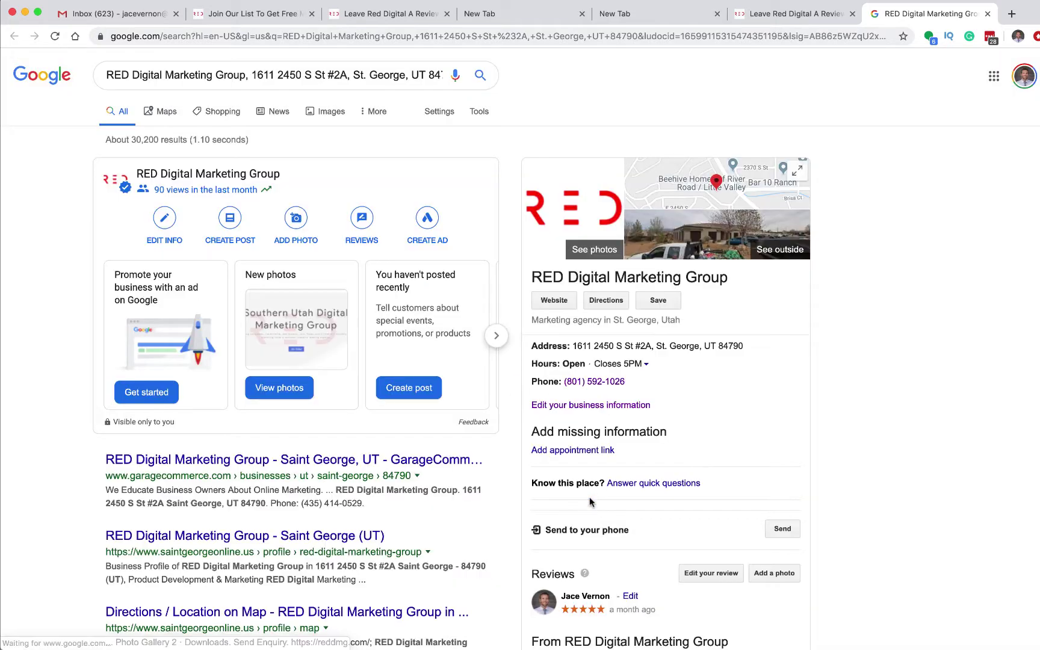
pyautogui.click(806, 15)
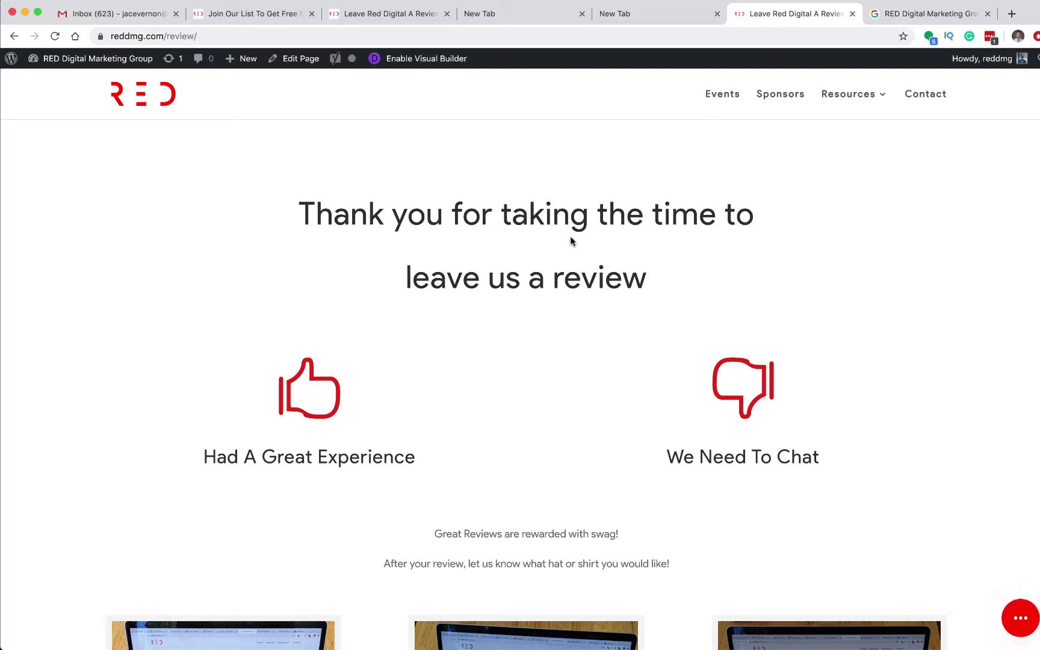
pyautogui.click(737, 381)
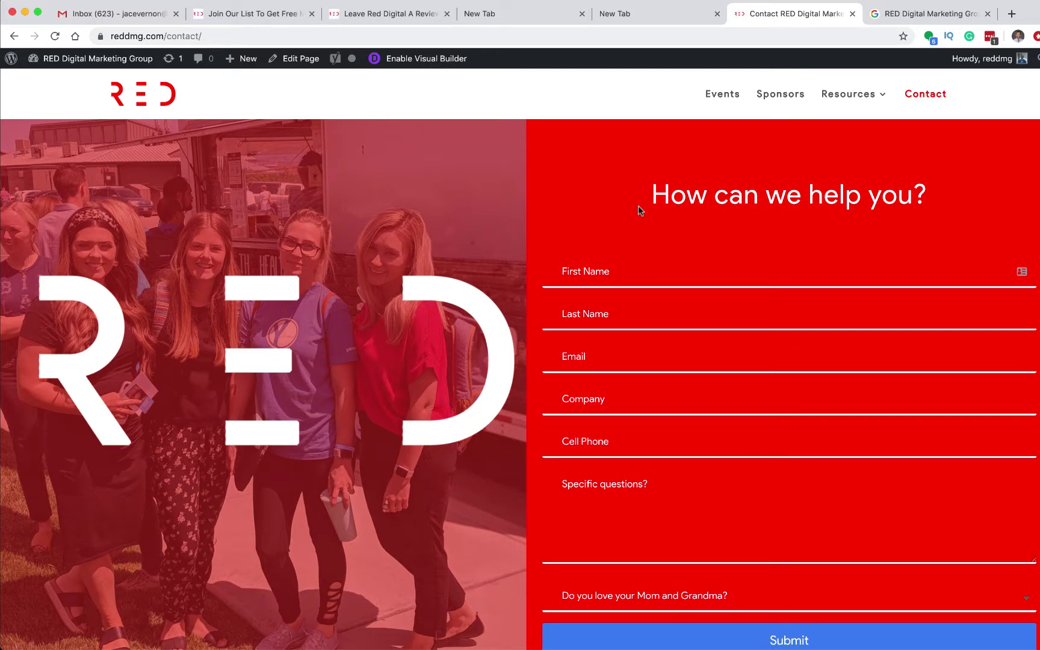
pyautogui.scroll(-3, 623, 244)
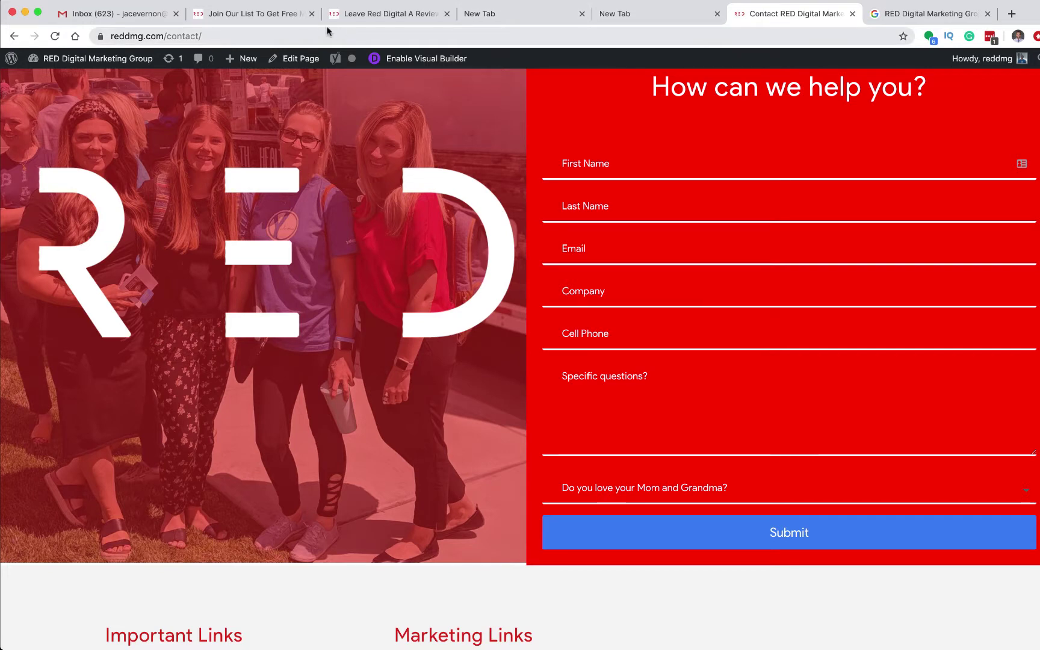
# Revisit the original review page and view the Google write-review URL with its placeid in the other open tab
pyautogui.click(260, 14)
pyautogui.click(356, 15)
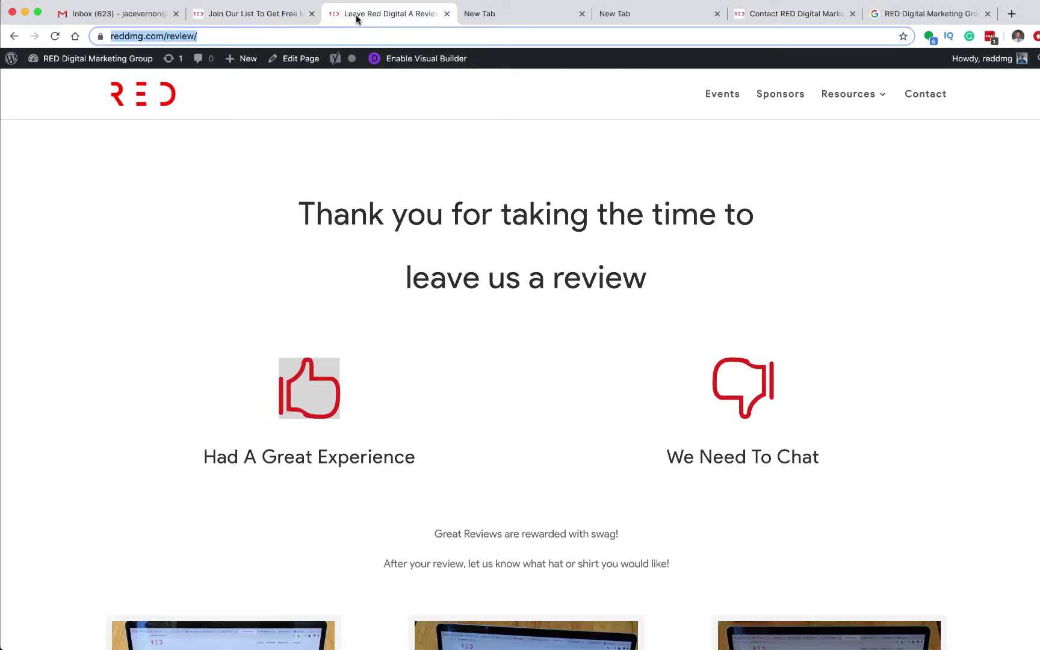
pyautogui.scroll(-3, 554, 280)
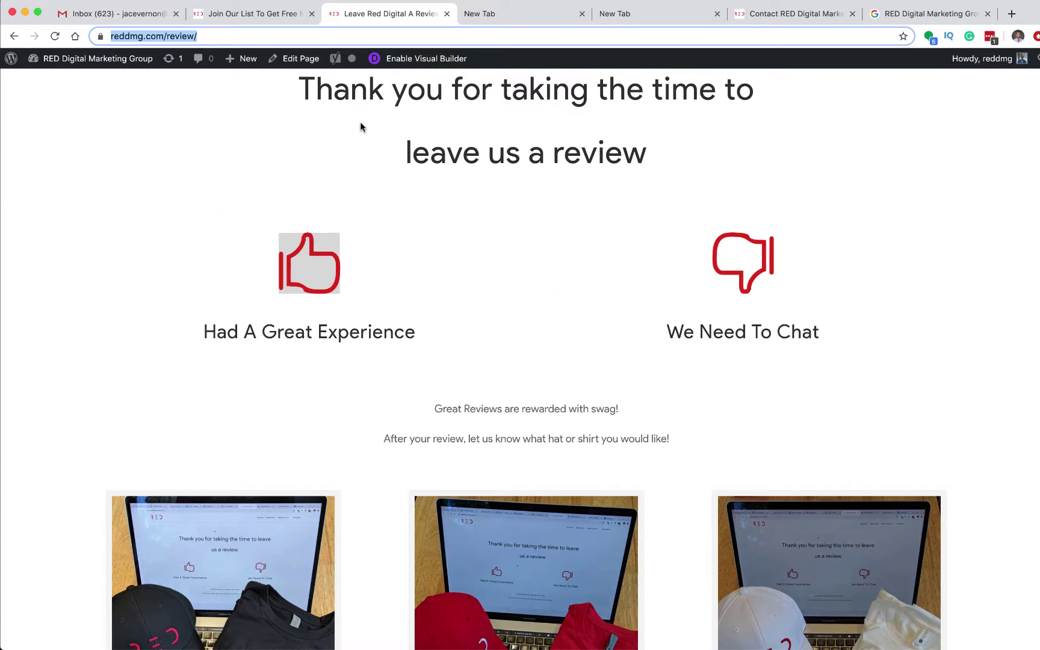
pyautogui.scroll(2, 431, 164)
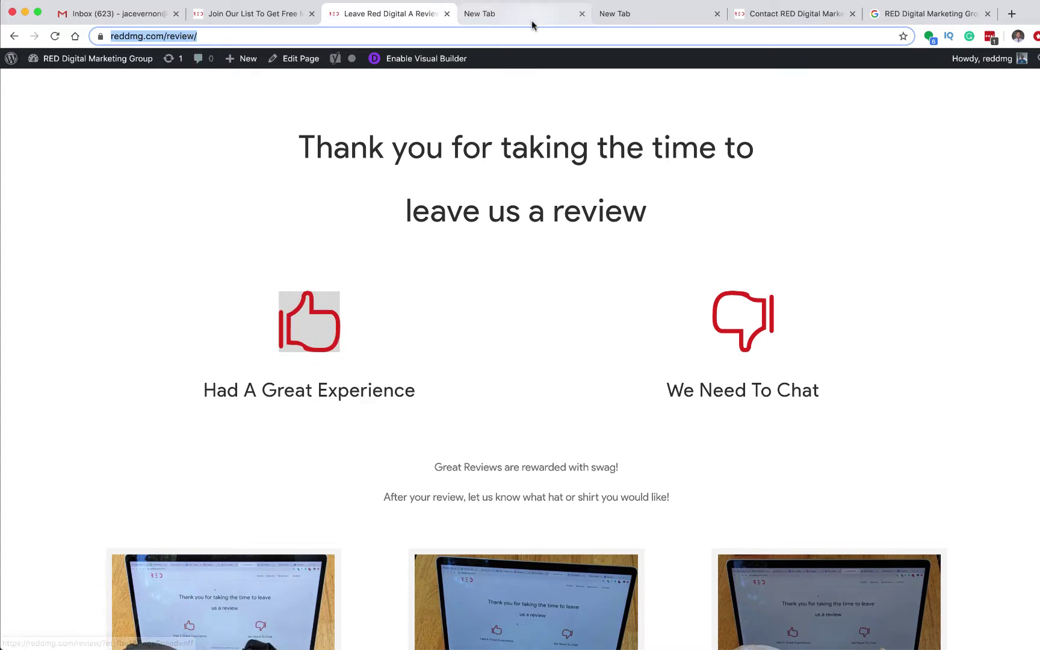
pyautogui.click(274, 17)
pyautogui.click(481, 13)
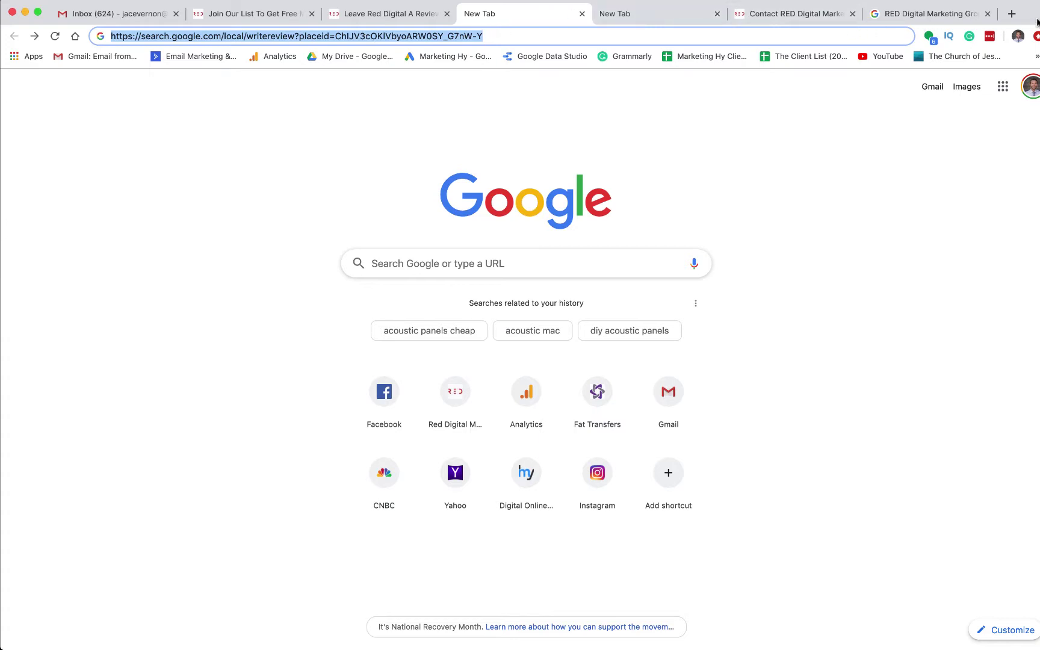
# Search Google for "google my business id number" in a new tab
pyautogui.click(1011, 15)
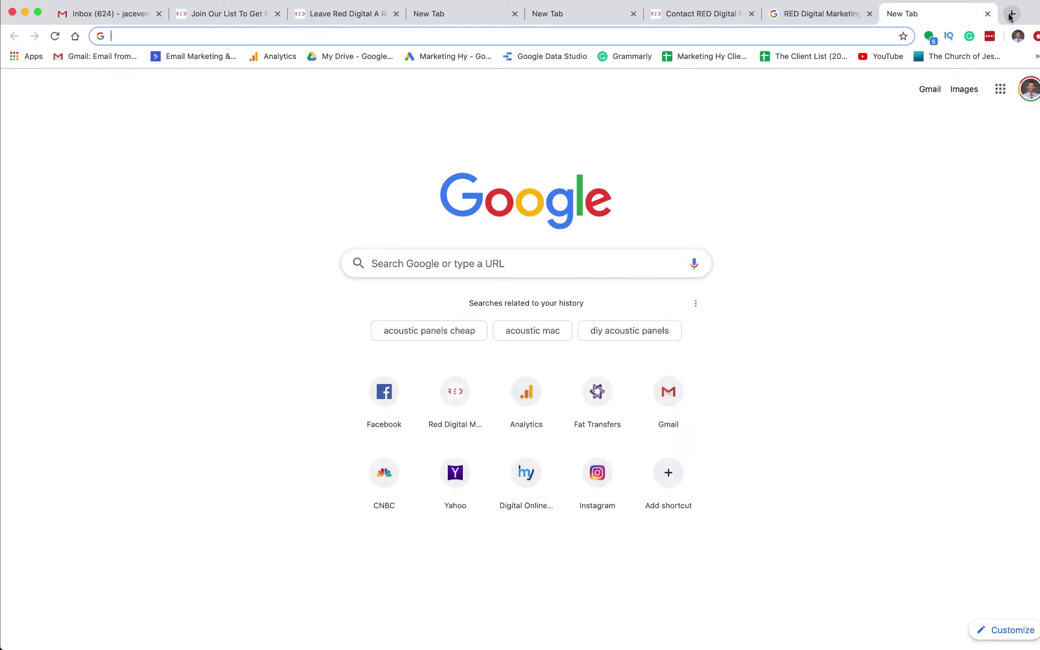
pyautogui.write('googlem')
pyautogui.press('BackSpace')
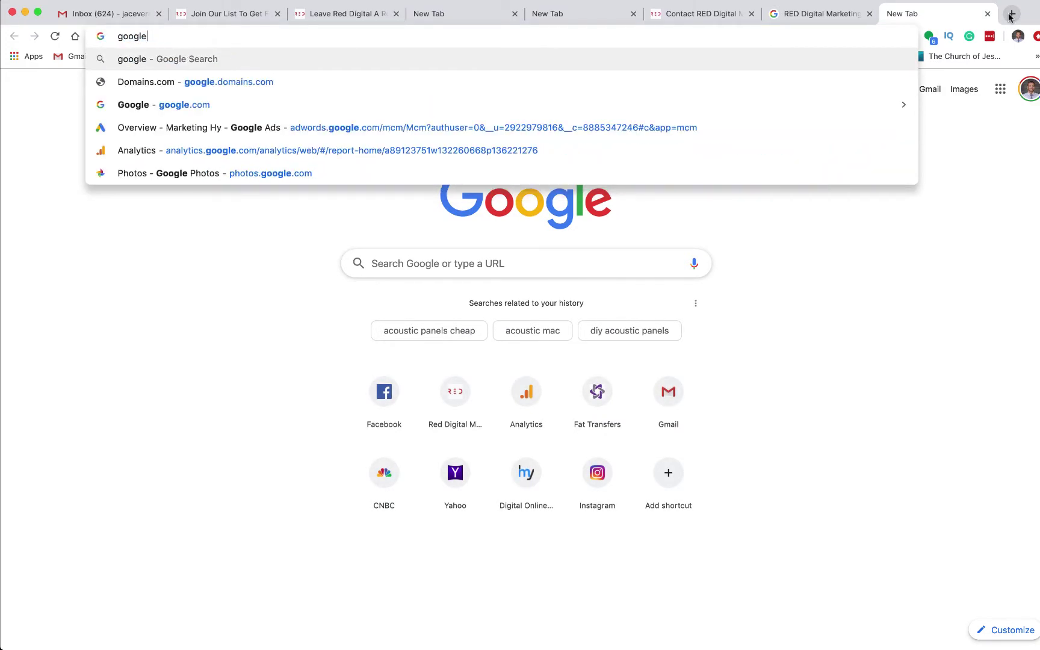
pyautogui.write('my businessi')
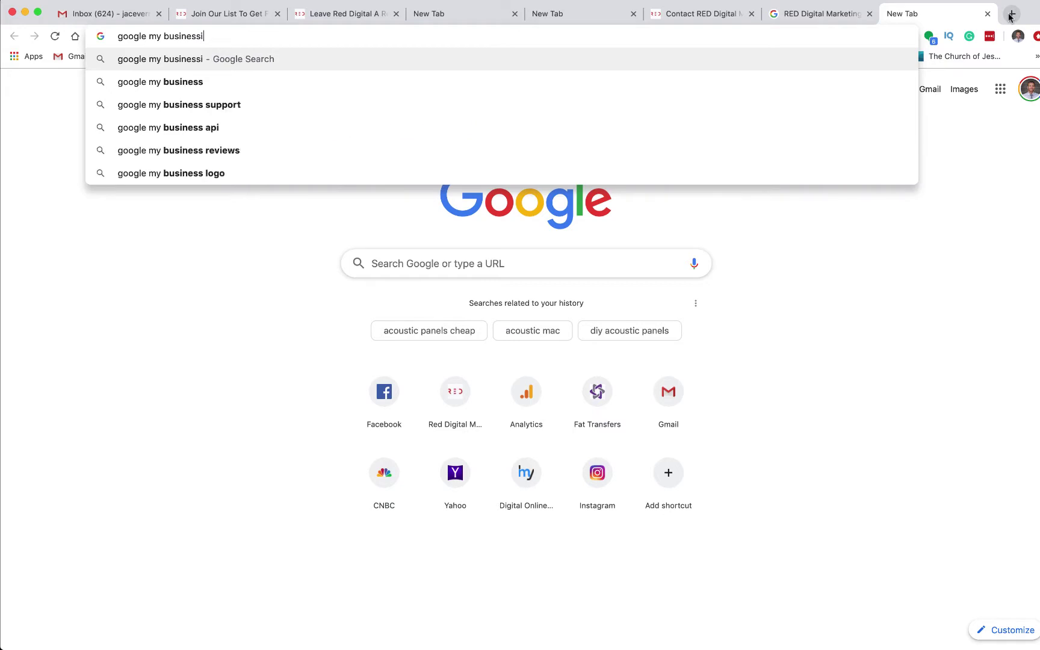
pyautogui.press('BackSpace')
pyautogui.write('ide')
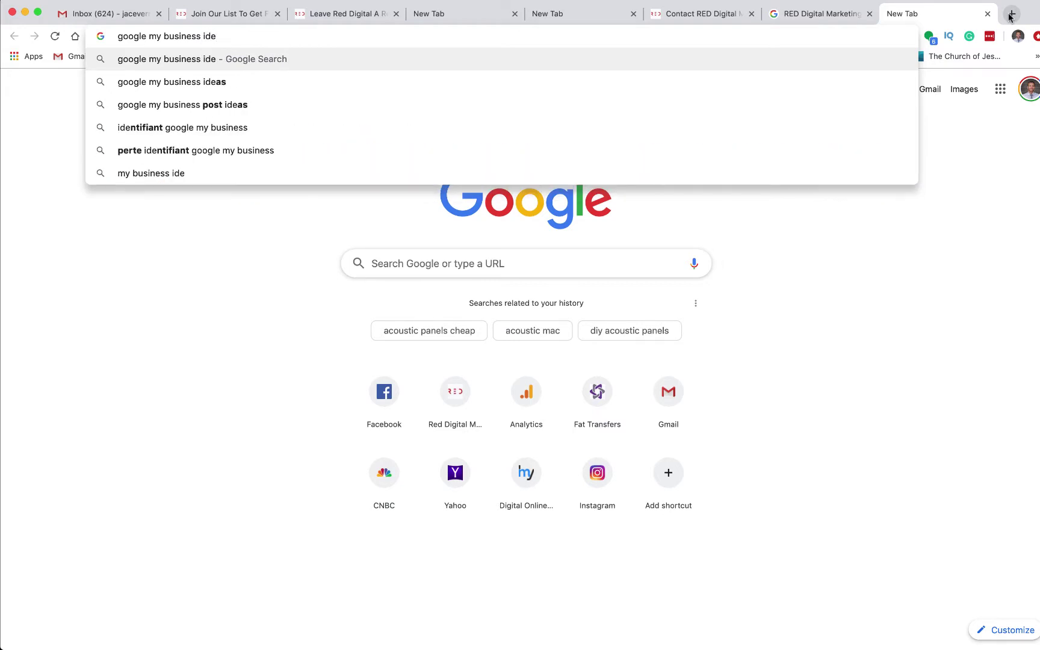
pyautogui.write(' num')
pyautogui.press('BackSpace')
pyautogui.press('BackSpace')
pyautogui.press('BackSpace')
pyautogui.press('BackSpace')
pyautogui.press('BackSpace')
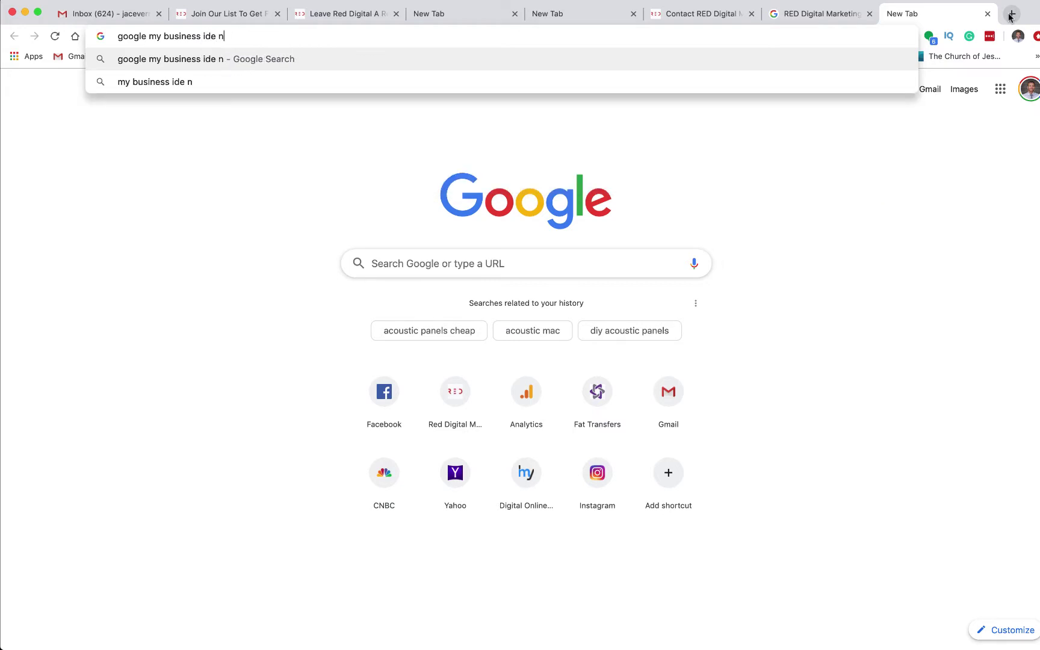
pyautogui.write('number')
pyautogui.press('Return')
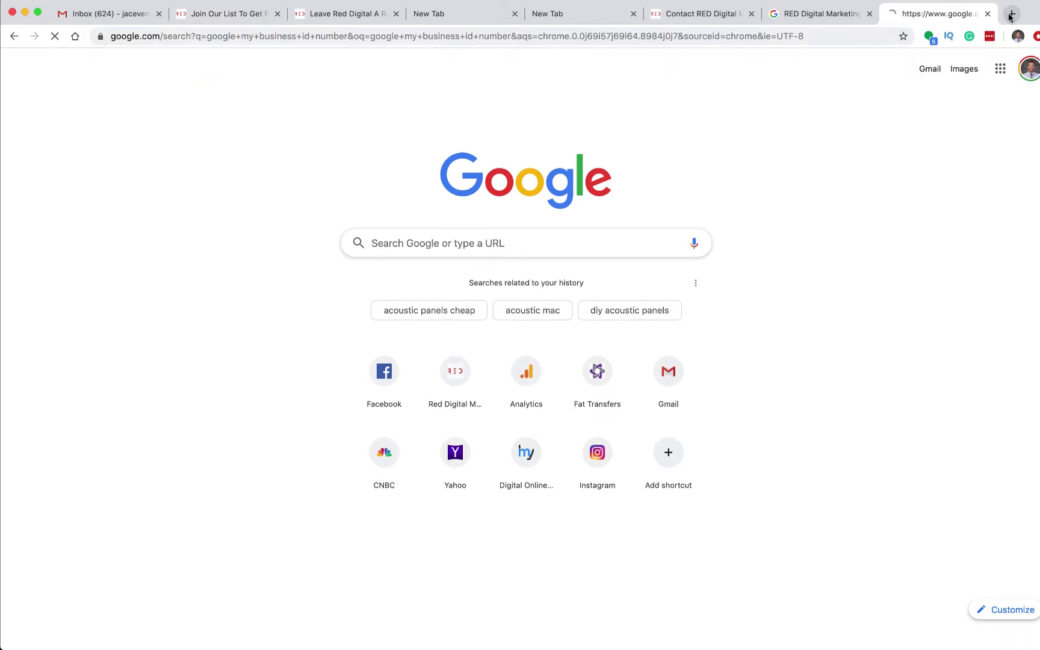
# Open the "Cant find places ID for my business" thread and follow its link to the Google place ID finder
pyautogui.click(219, 176)
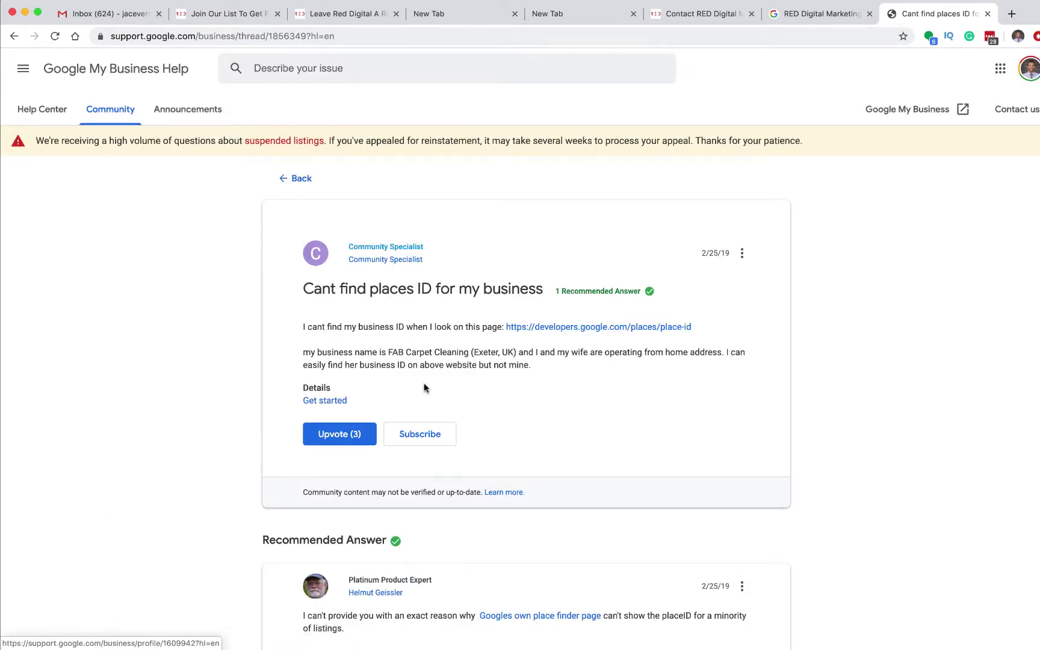
pyautogui.click(626, 326)
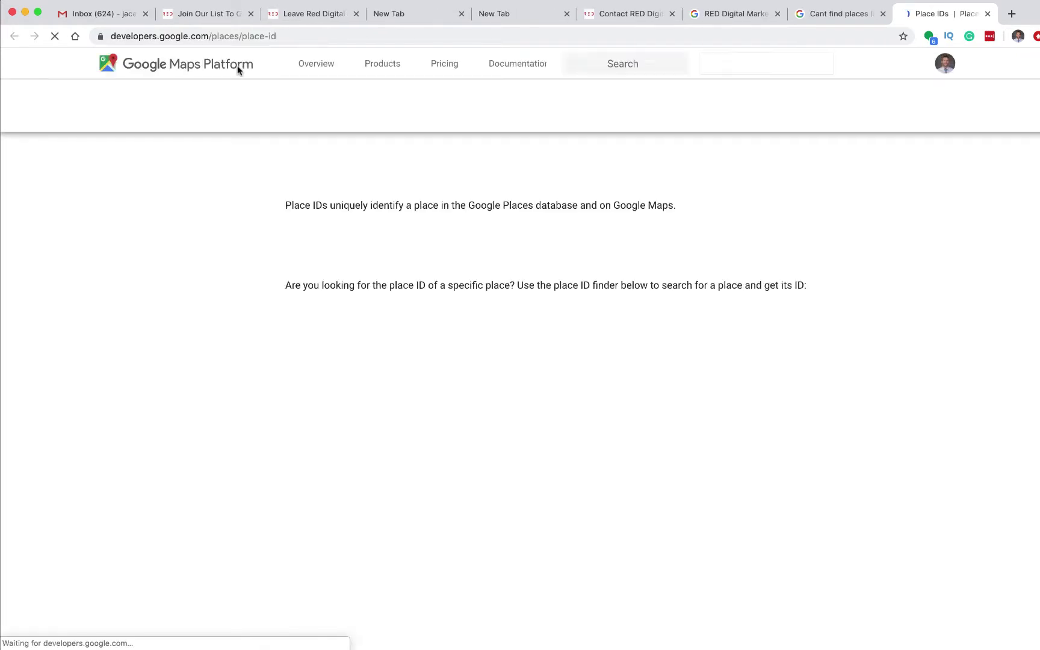
pyautogui.scroll(-3, 445, 283)
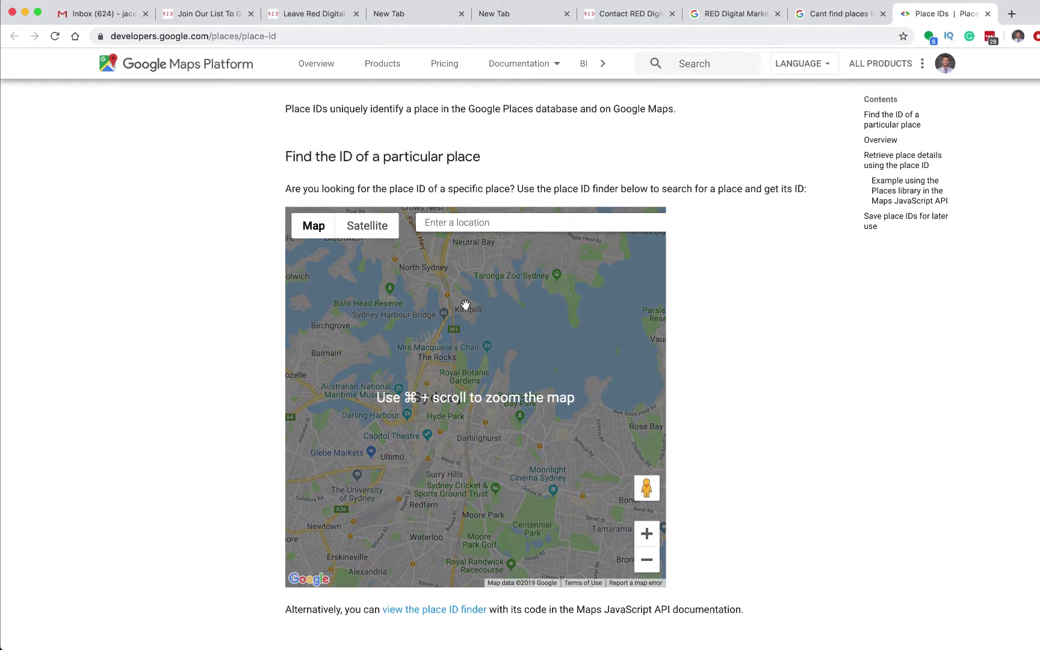
# Look up RED Digital Marketing Group on 2450 South Street, St. George, in the place ID finder
pyautogui.click(466, 227)
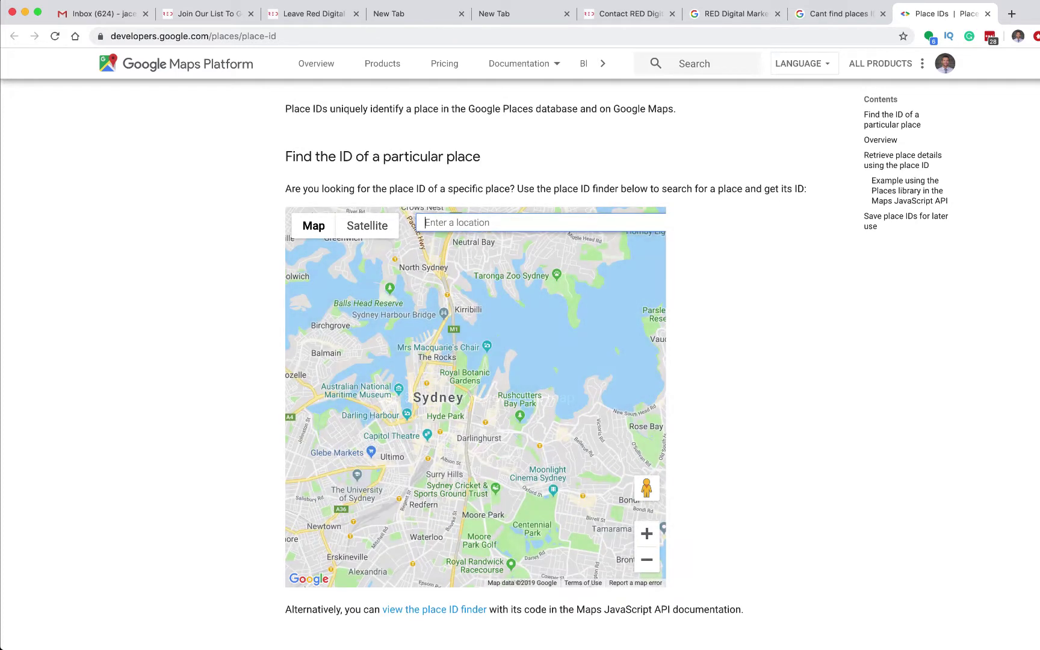
pyautogui.write('red dei')
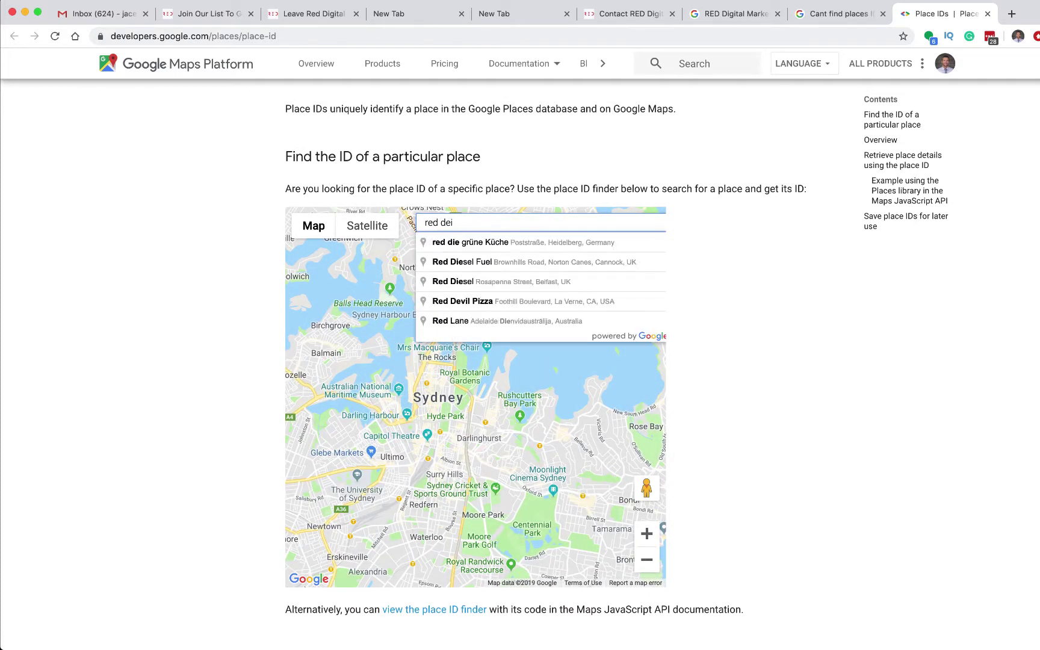
pyautogui.press('BackSpace')
pyautogui.press('BackSpace')
pyautogui.write('igti')
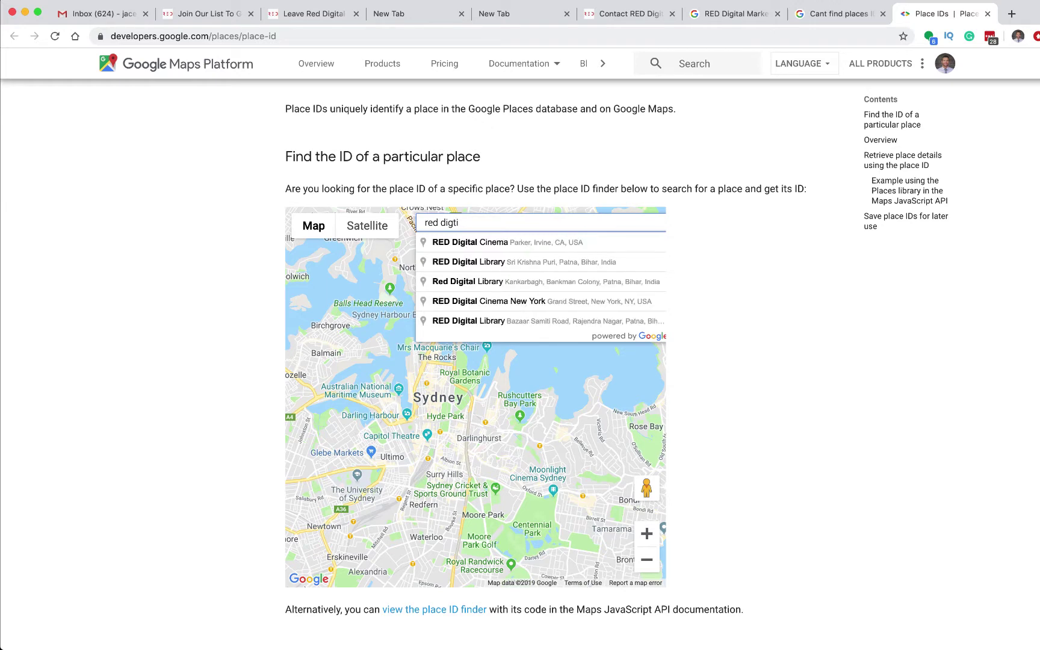
pyautogui.write('gtialmarketin')
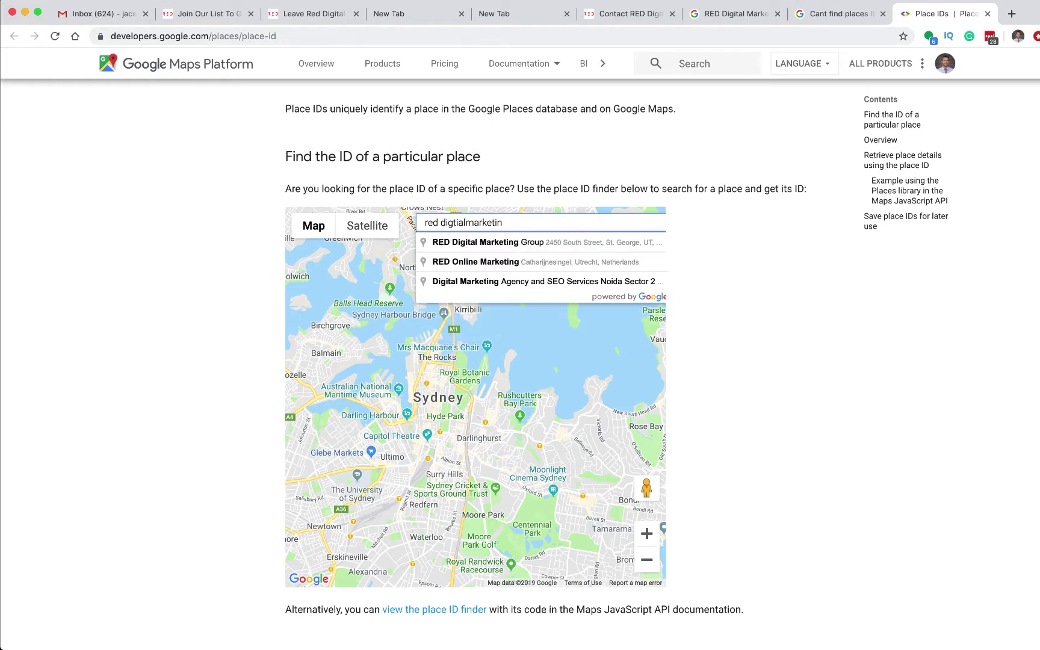
pyautogui.click(467, 241)
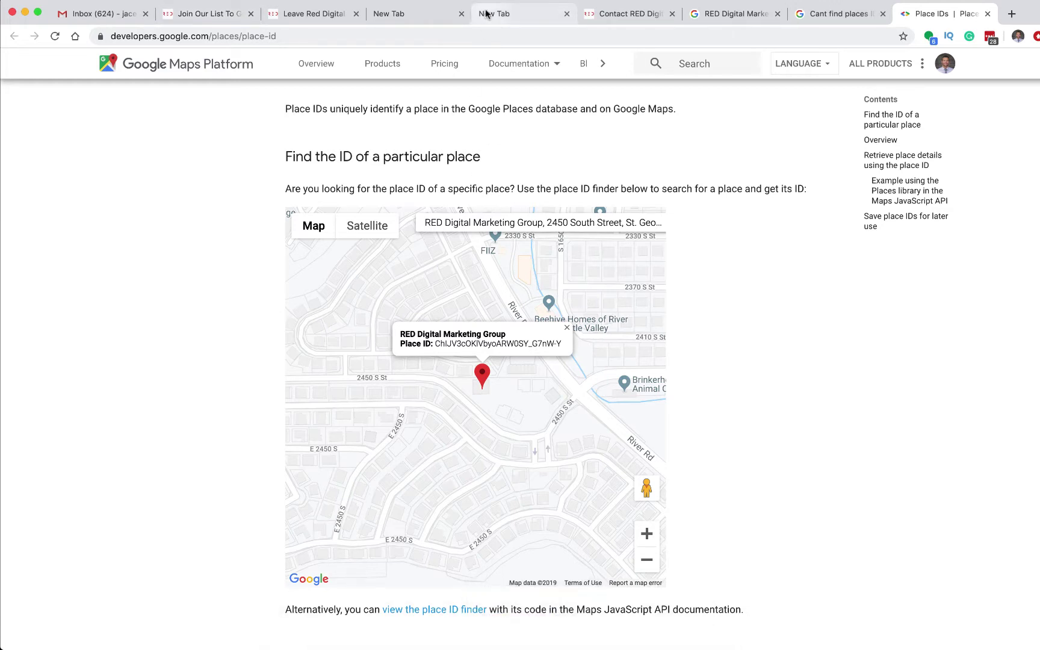
# Check the placeid in the review page's thumbs-up link and in the Google write-review URL of the other tab
pyautogui.click(288, 15)
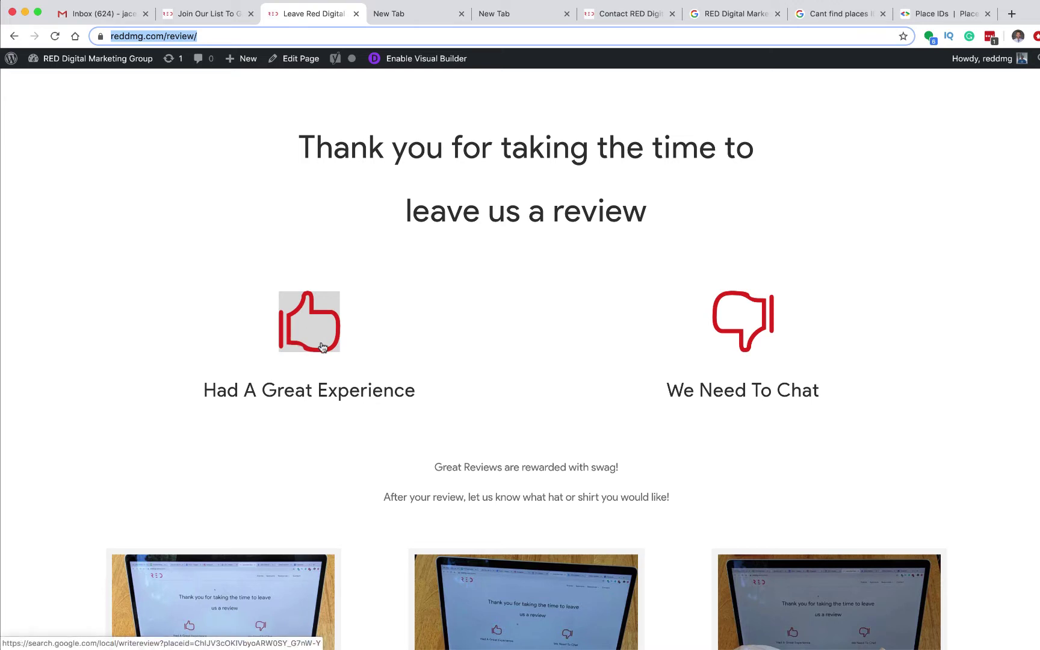
pyautogui.moveTo(323, 347); pyautogui.dragTo(398, 15)
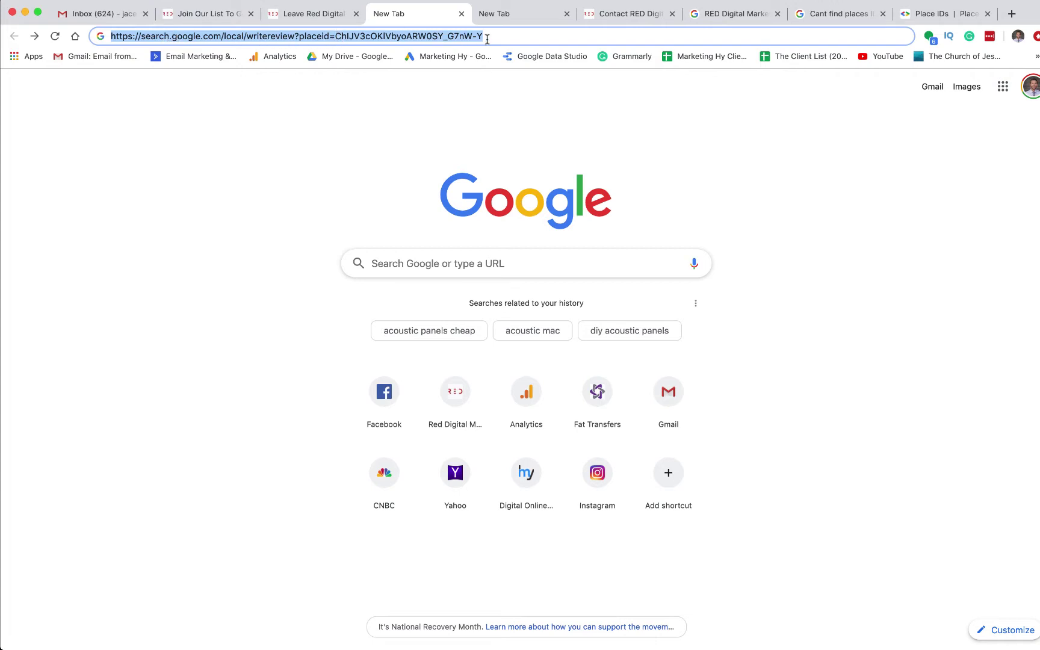
# Compare the footers of the "Join Our List" page and the review page, looking for the Leave A Review link
pyautogui.click(206, 14)
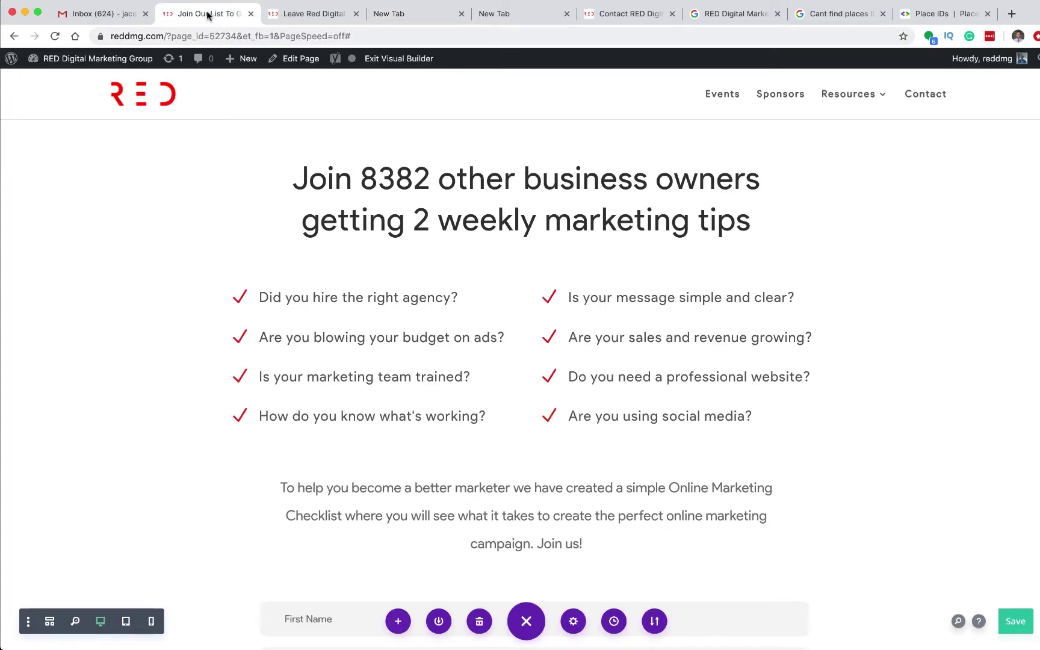
pyautogui.scroll(-20, 458, 295)
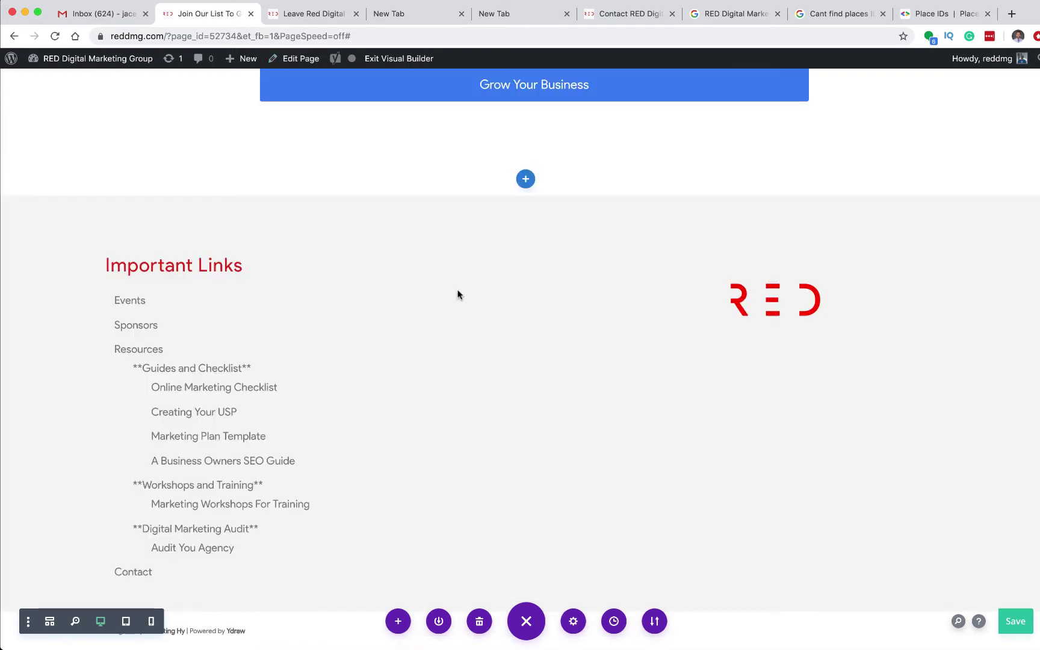
pyautogui.click(301, 13)
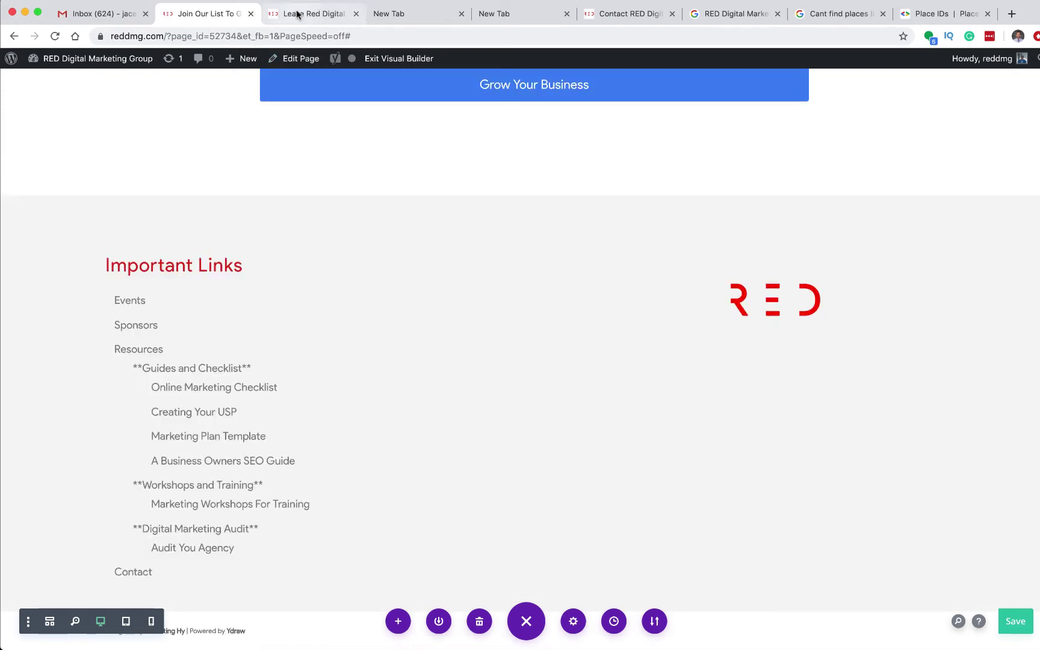
pyautogui.scroll(-15, 404, 242)
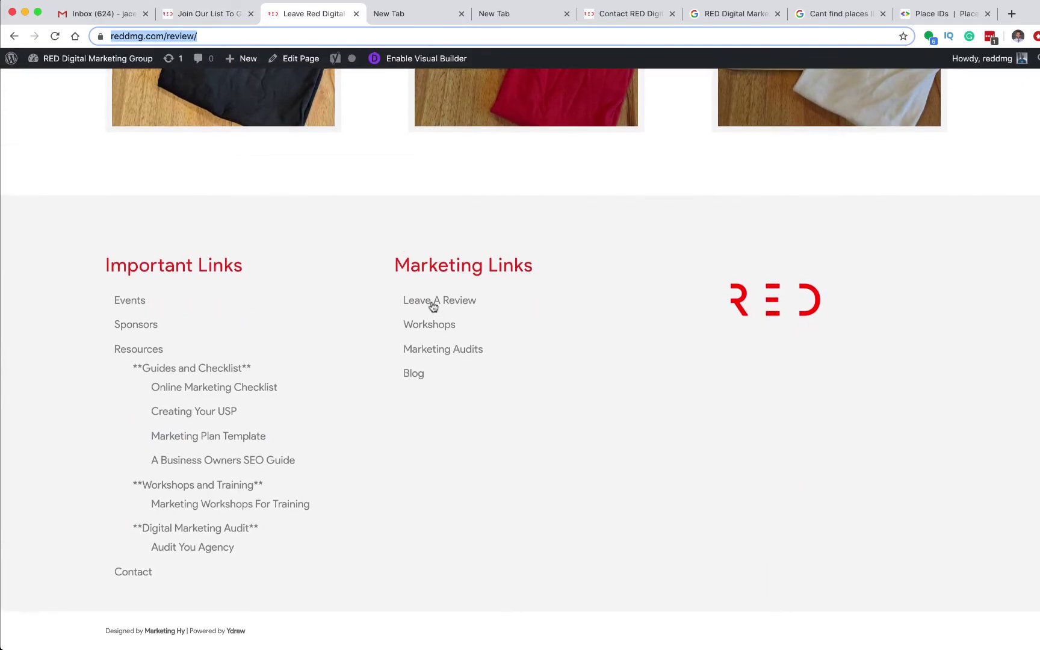
pyautogui.scroll(6, 455, 301)
pyautogui.scroll(1, 455, 304)
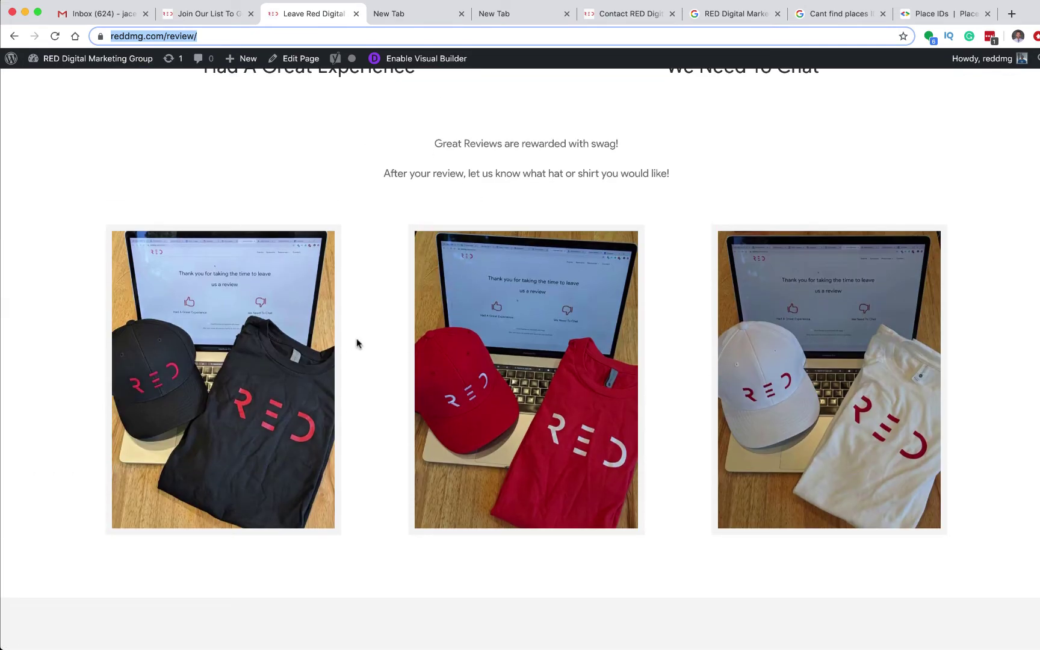
pyautogui.scroll(7, 355, 341)
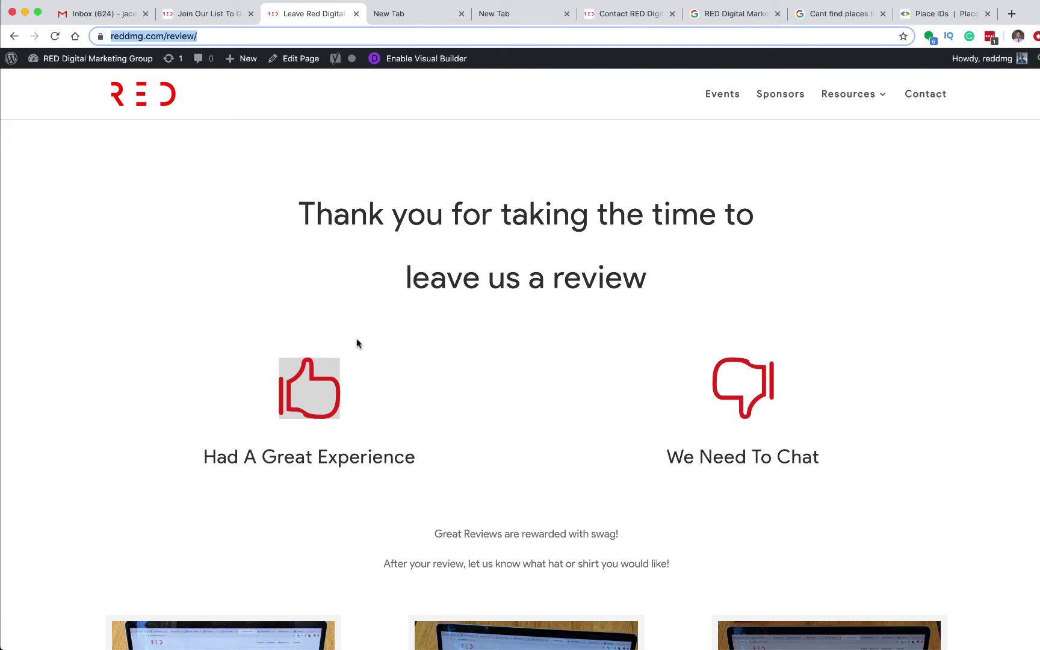